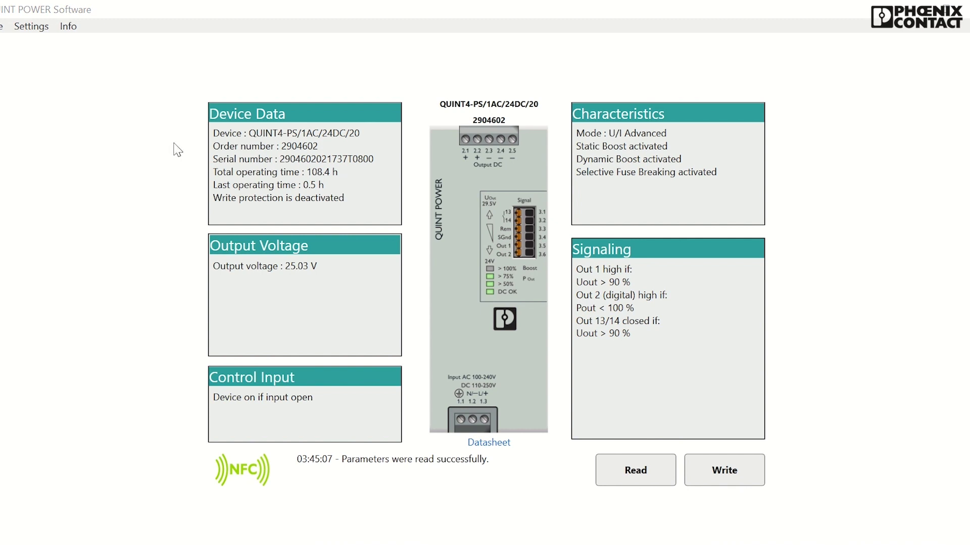
left_click(296, 162)
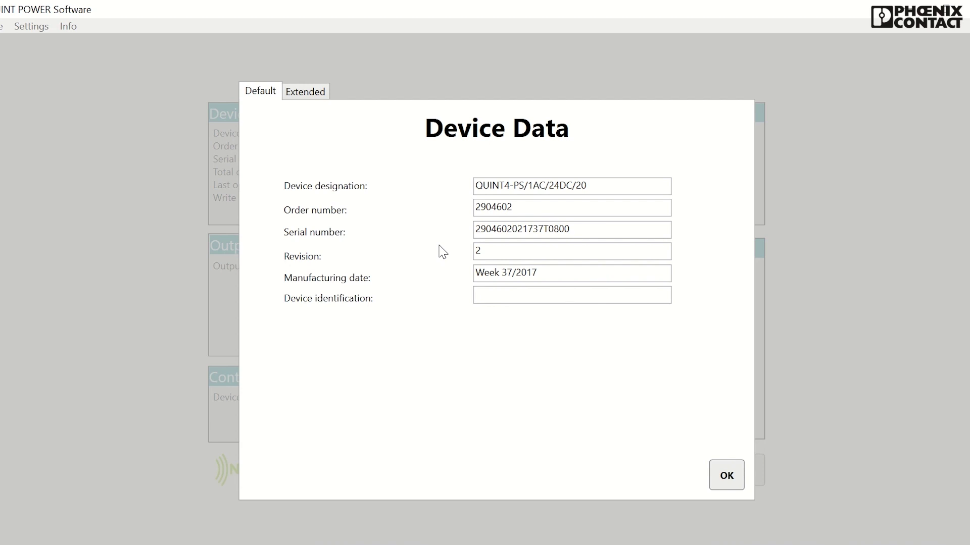
left_click(728, 476)
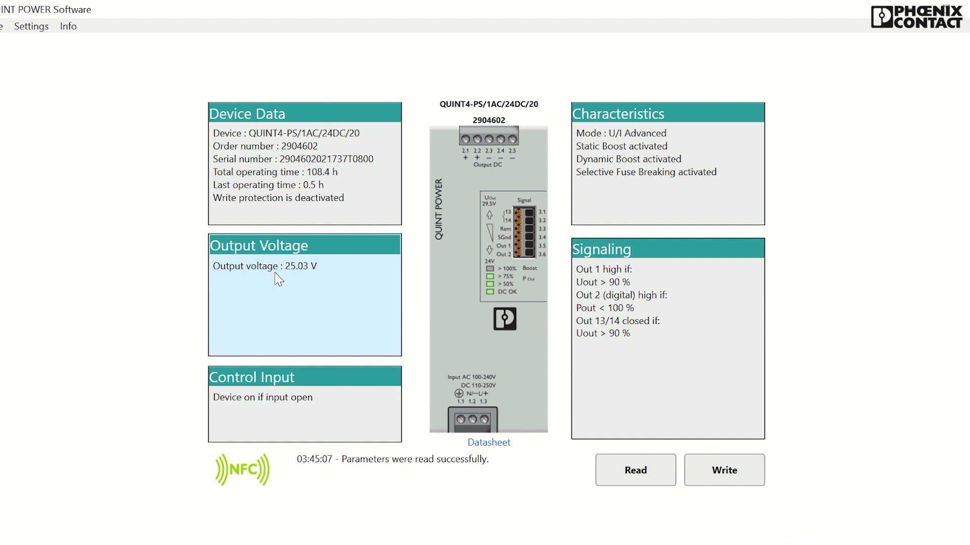
left_click(275, 275)
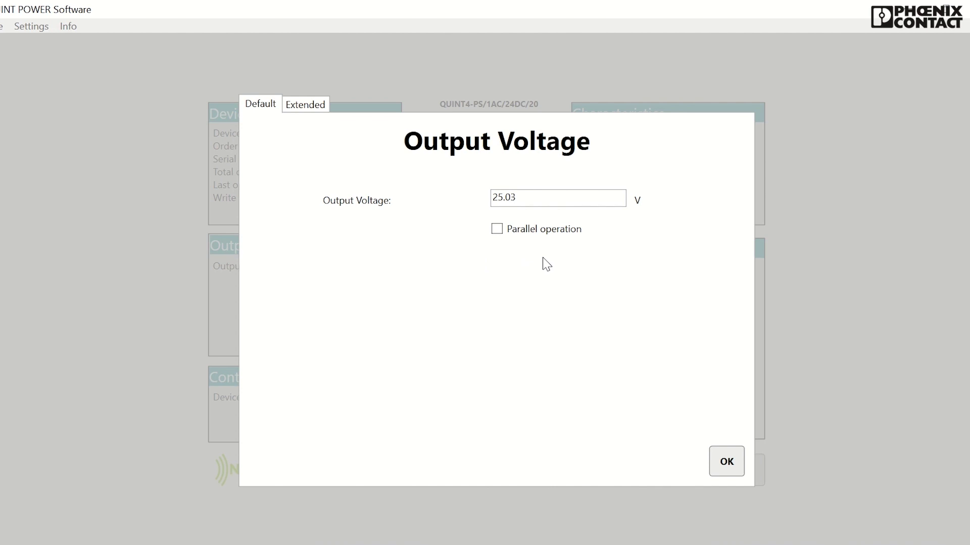
left_click(498, 230)
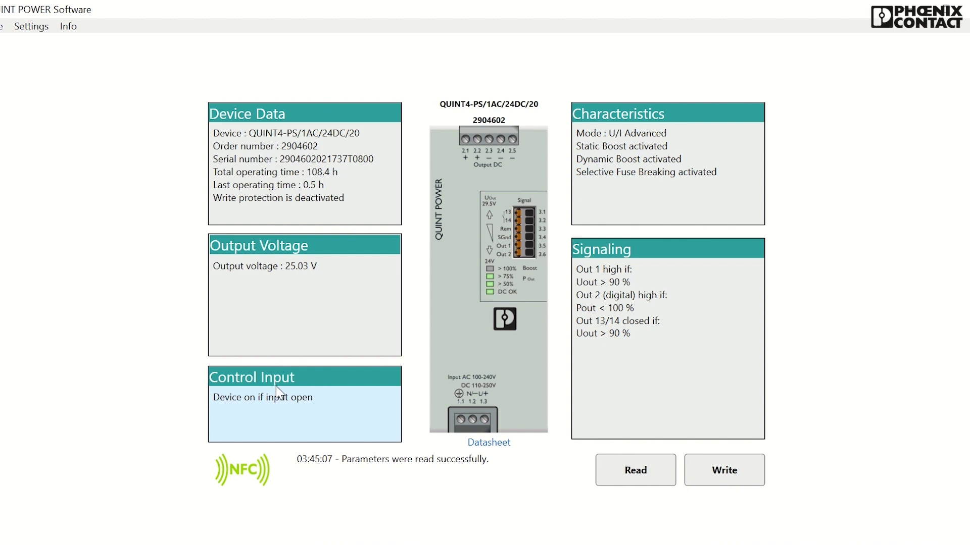
left_click(668, 172)
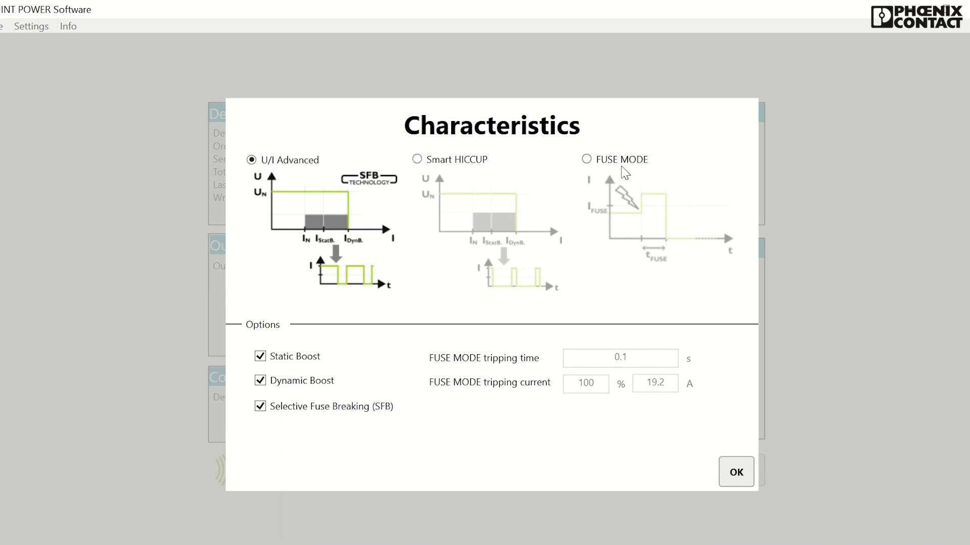
key("Return")
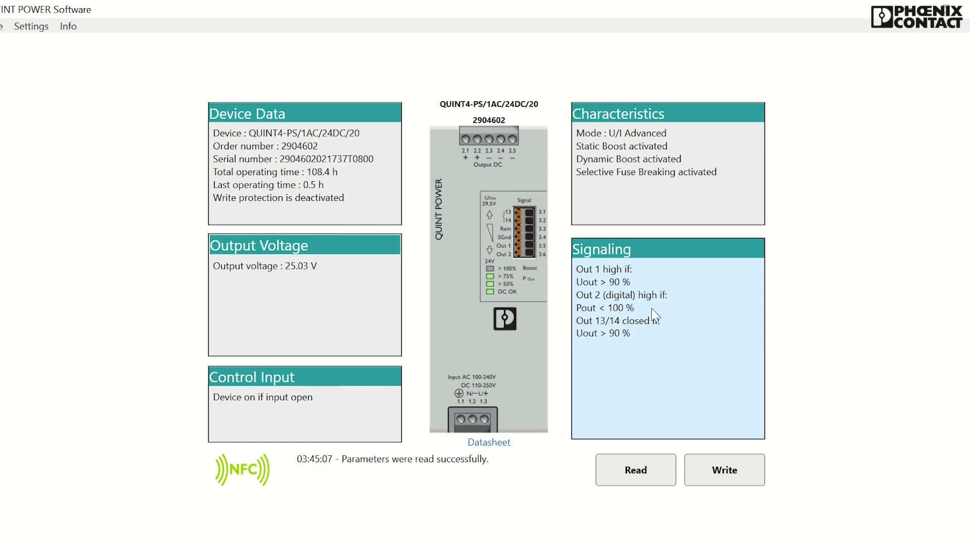
left_click(655, 317)
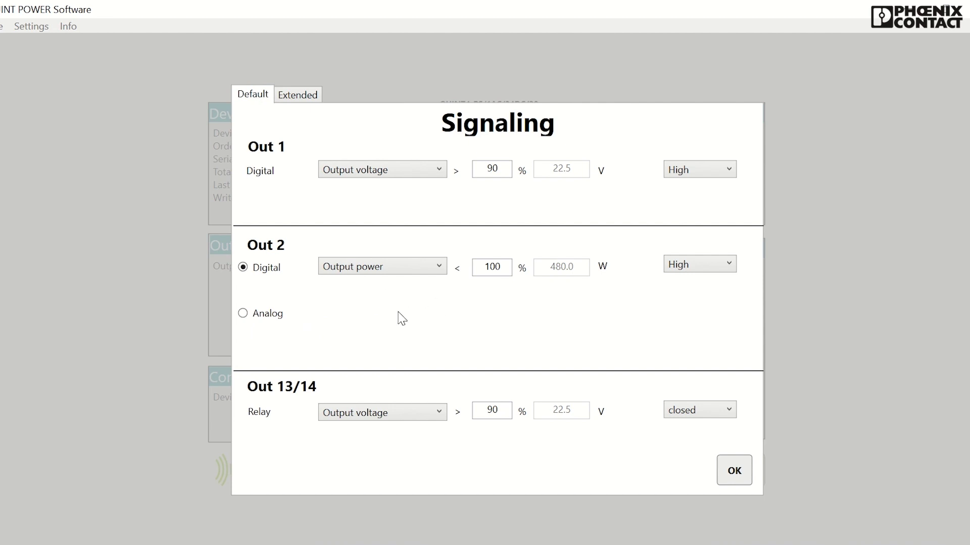
Switch Out 2 to Analog signaling of output voltage (4 mA = 0 V, 20 mA = 30 V) and apply
left_click(275, 319)
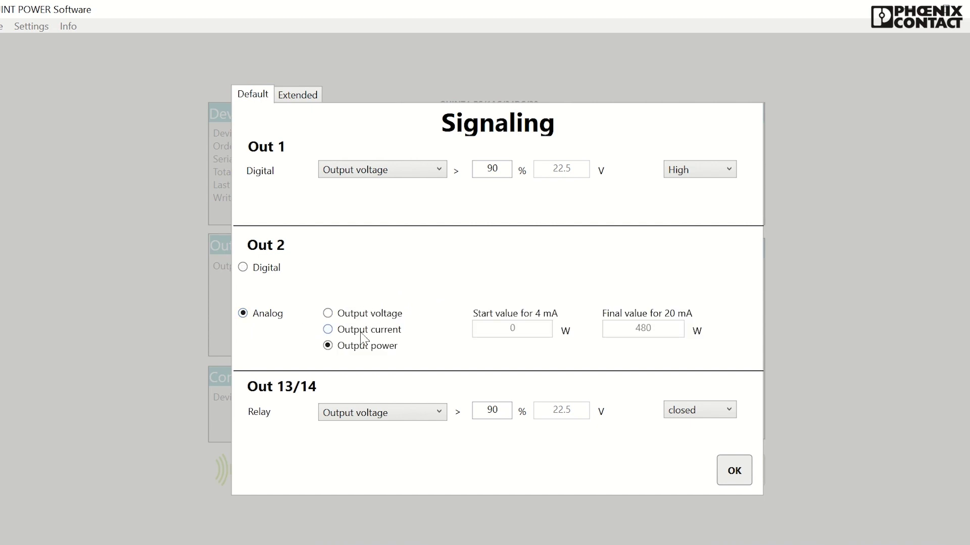
left_click(329, 329)
left_click(329, 314)
key("Return")
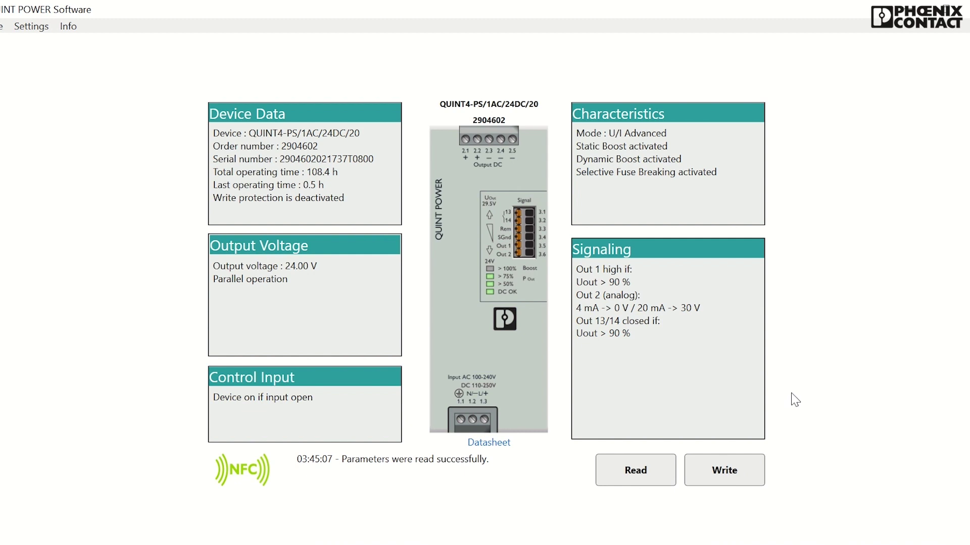